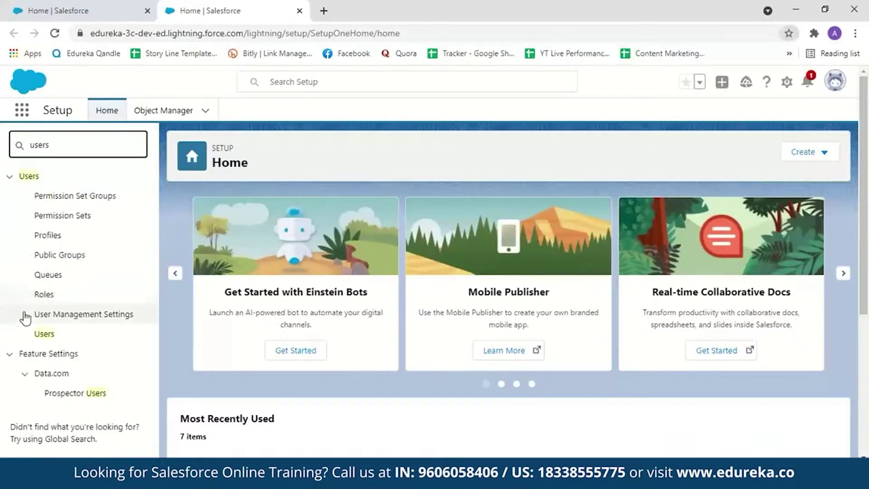
Step: Open the Users page in Setup and bring up the form for a new user
click(44, 335)
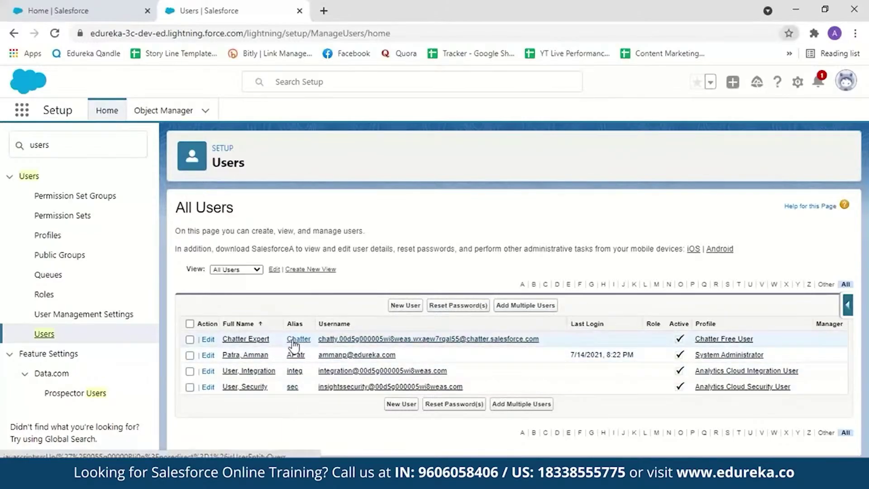
click(398, 311)
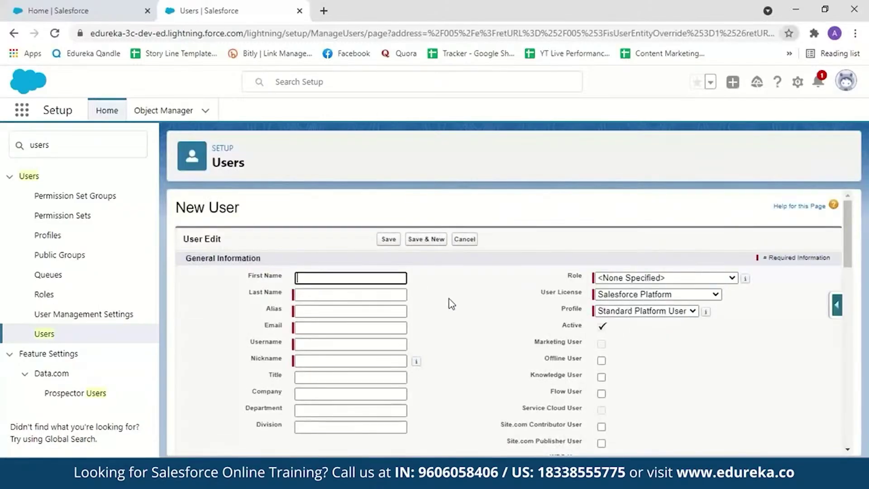
drag(853, 267, 854, 189)
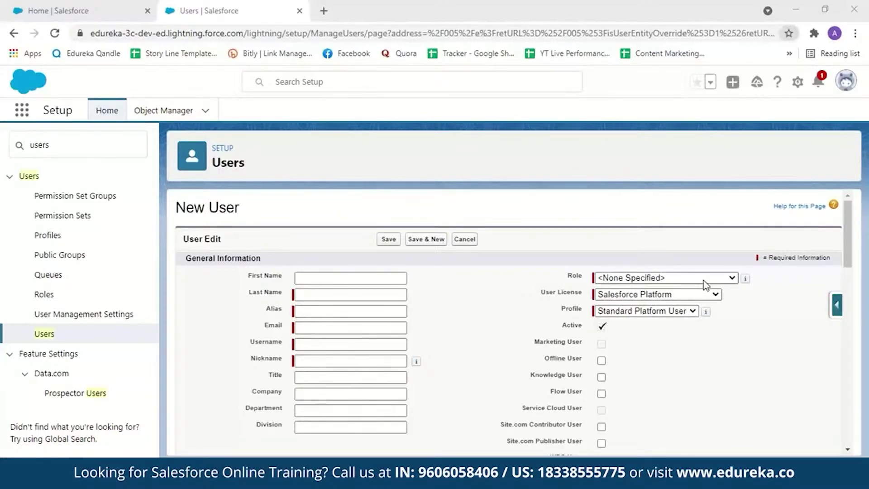
Step: Examine the available Role, User License and Profile choices for the new user, and leave the form without saving
click(727, 281)
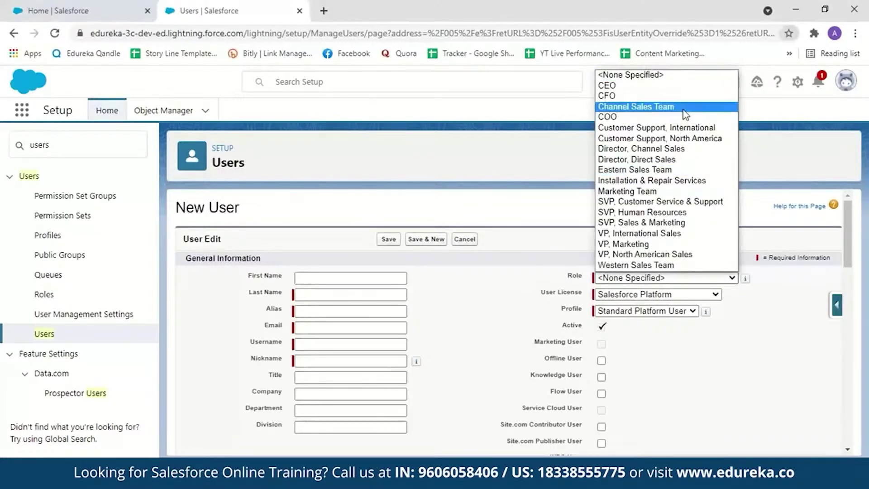
click(715, 294)
click(715, 294)
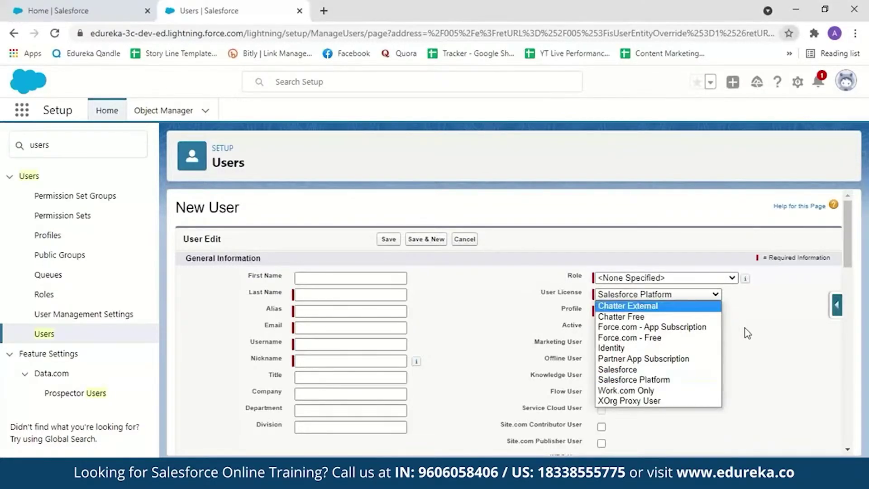
click(691, 312)
click(721, 340)
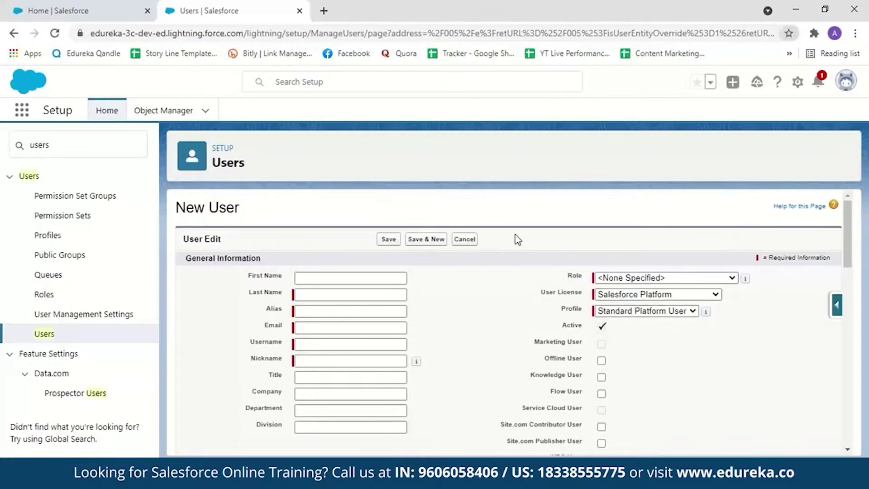
click(465, 239)
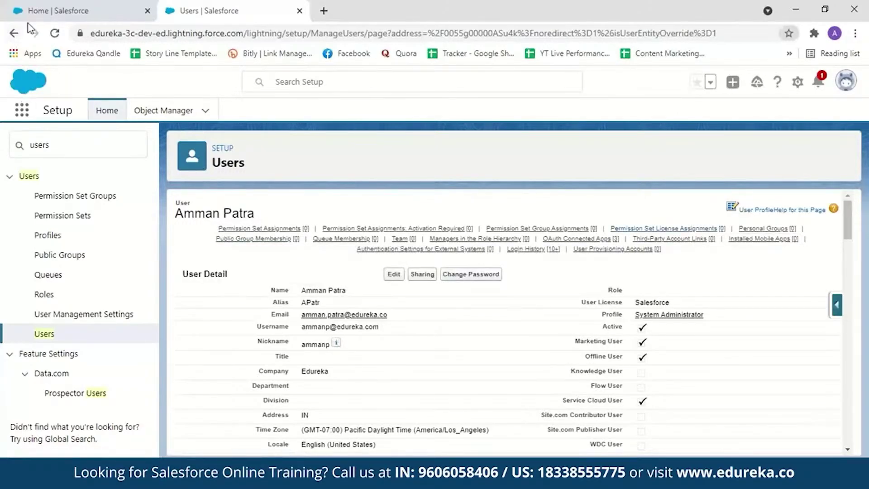
Step: Return to the All Users list, request a password reset for the System Administrator user, and cancel the request
click(13, 33)
click(189, 355)
click(478, 308)
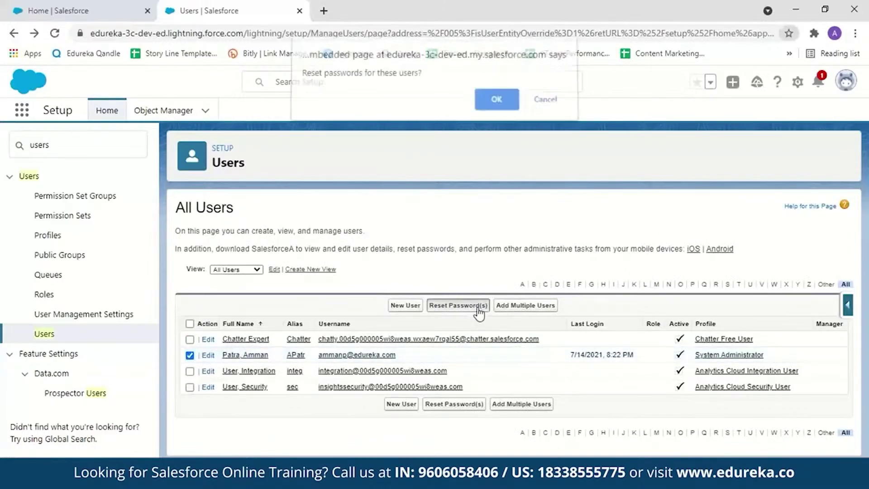
click(540, 115)
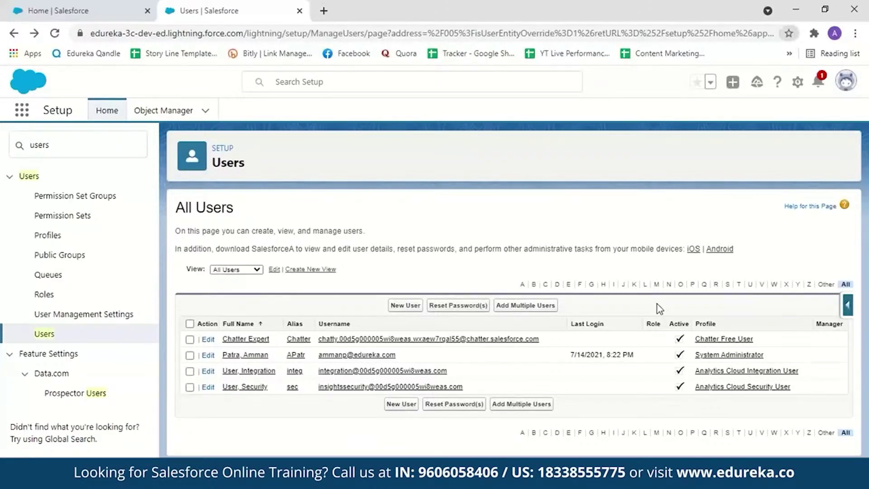
Step: Search Setup for "profiles", go to the Profiles page and open the Contract Manager profile
double_click(61, 149)
key(BackSpace)
text(p)
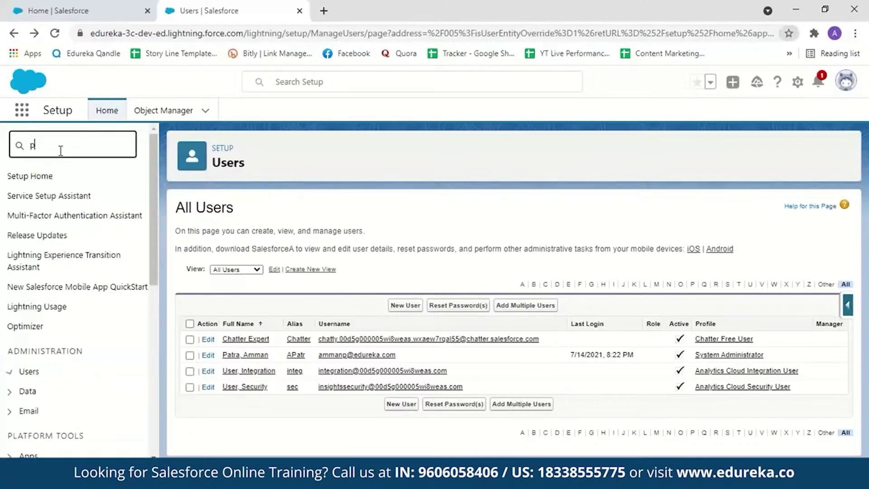
text(rofiles)
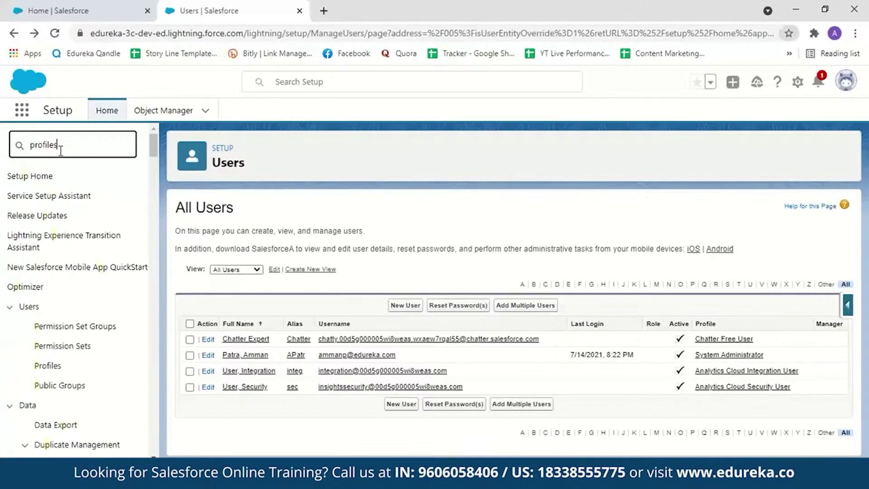
click(47, 196)
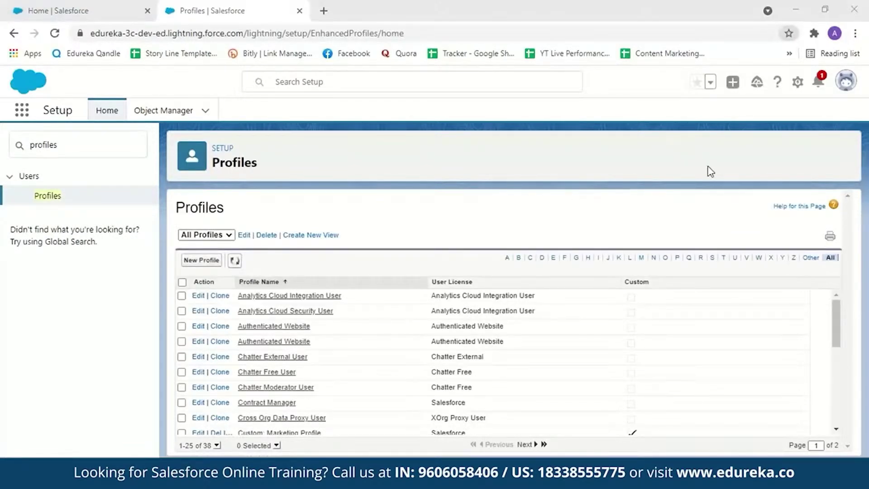
click(263, 404)
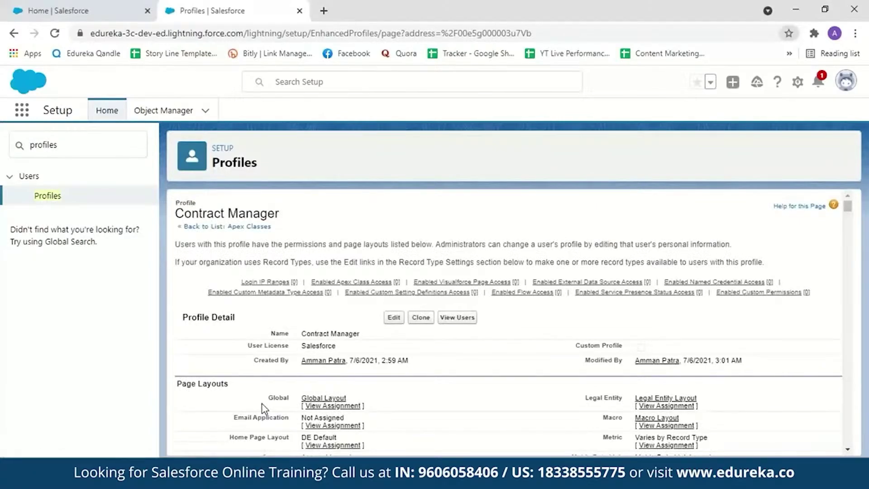
Step: View the Contract Manager profile's Password Policies and open that section for editing
drag(848, 208, 851, 427)
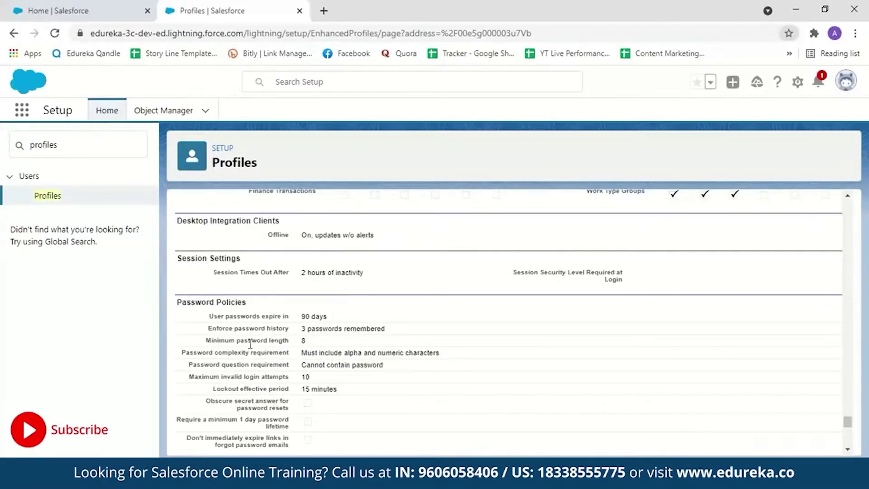
scroll(278, 304, down, 1)
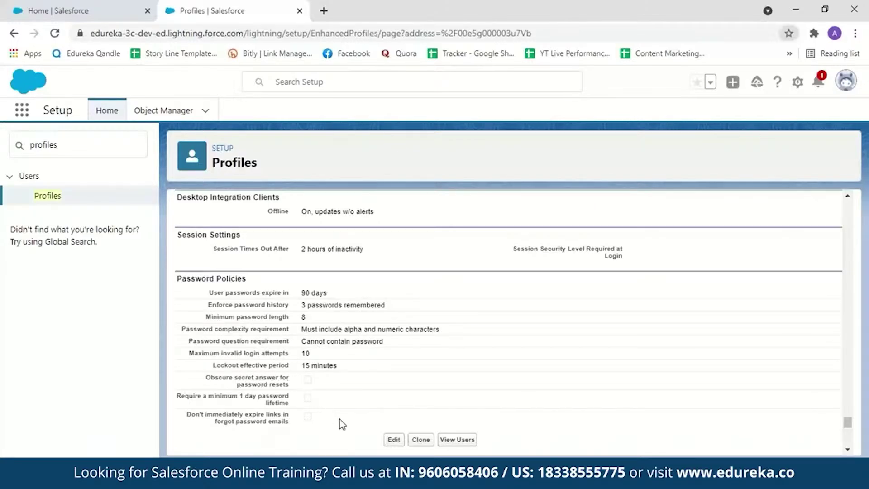
click(393, 440)
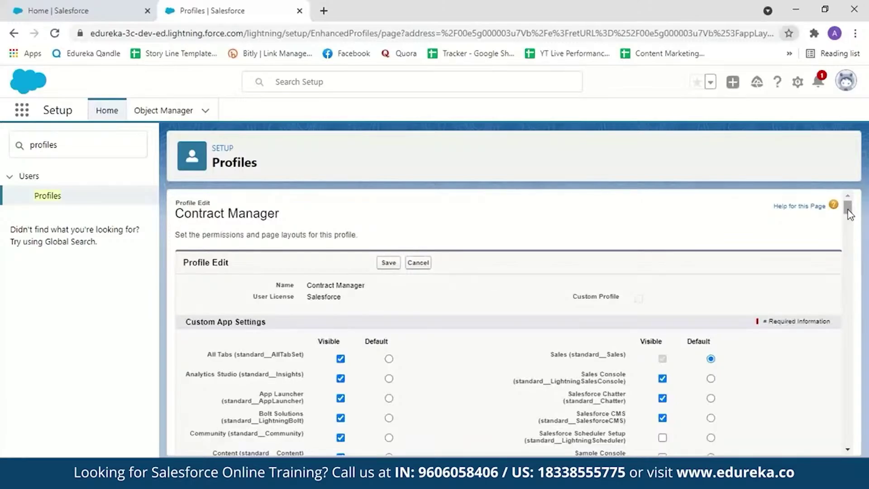
drag(848, 208, 848, 438)
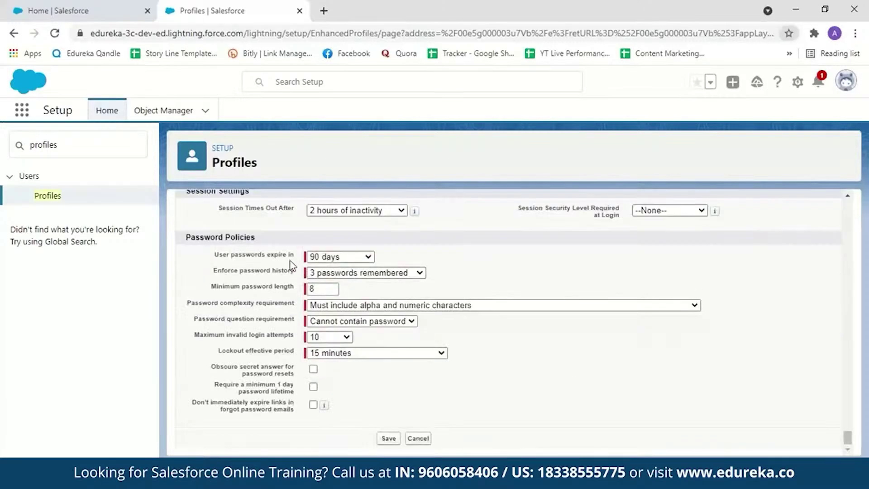
Step: Examine the options for password expiry, password history and password complexity, and leave the profile editor without saving
click(368, 257)
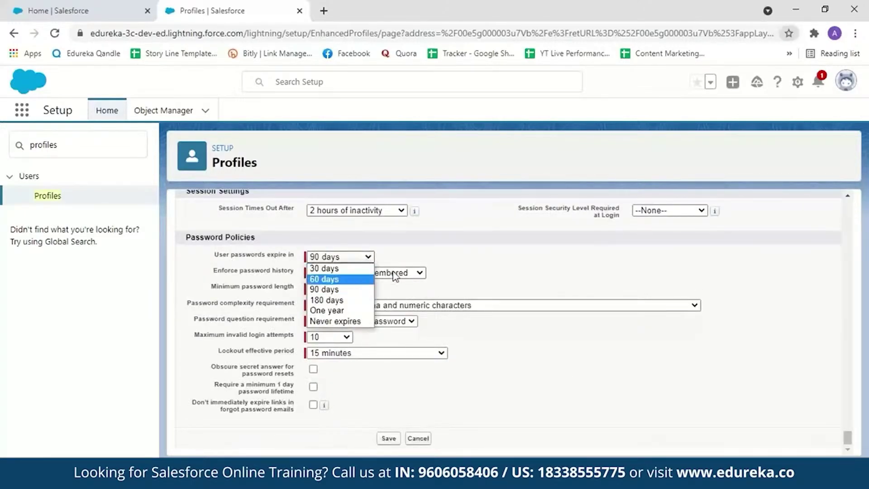
click(325, 292)
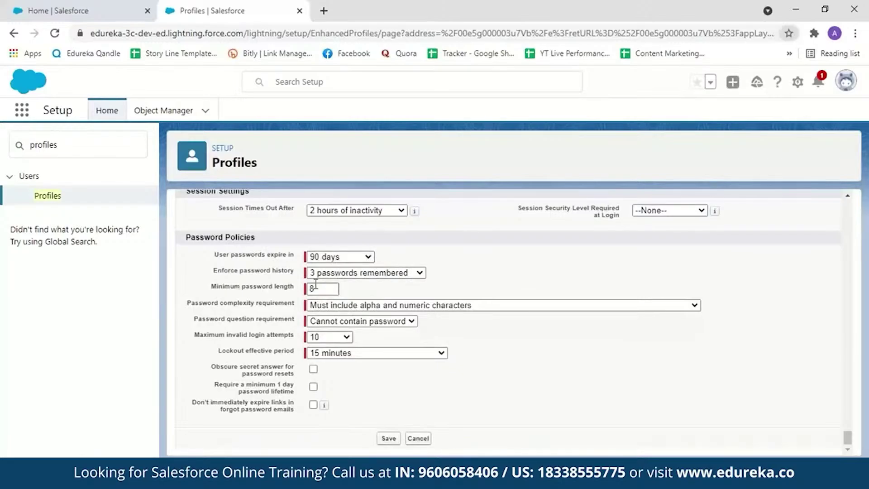
click(421, 275)
click(423, 276)
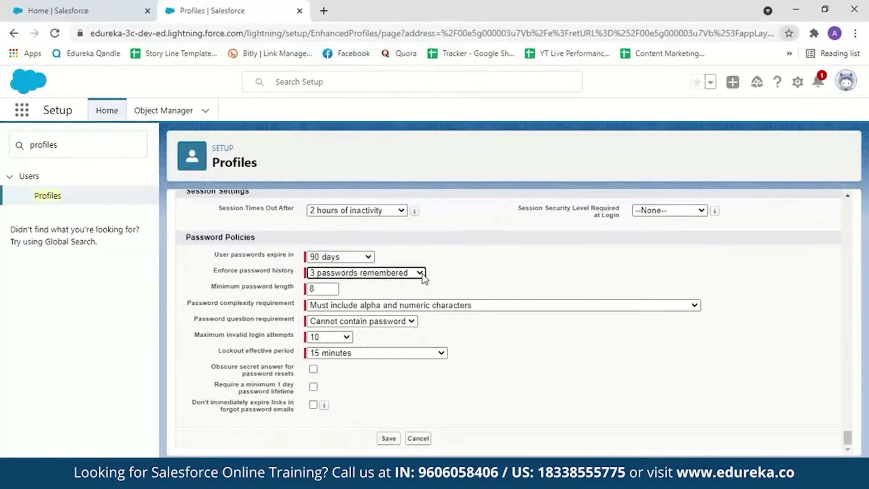
click(691, 306)
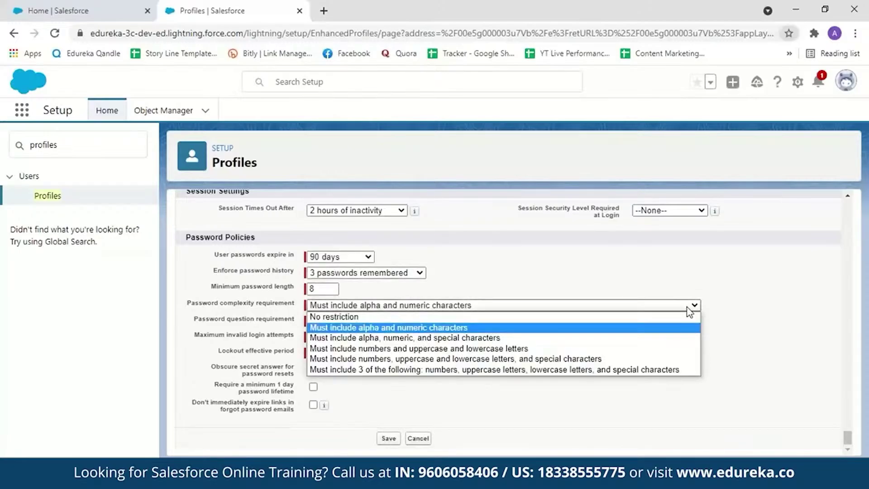
click(738, 323)
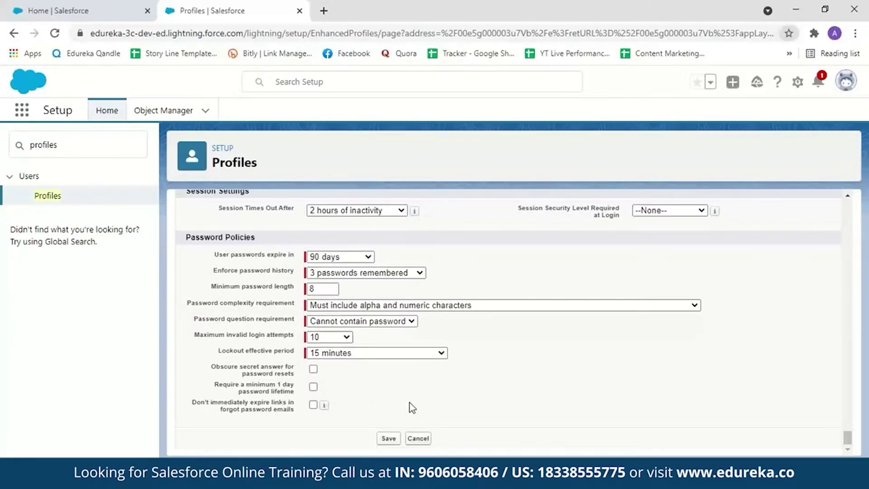
click(417, 438)
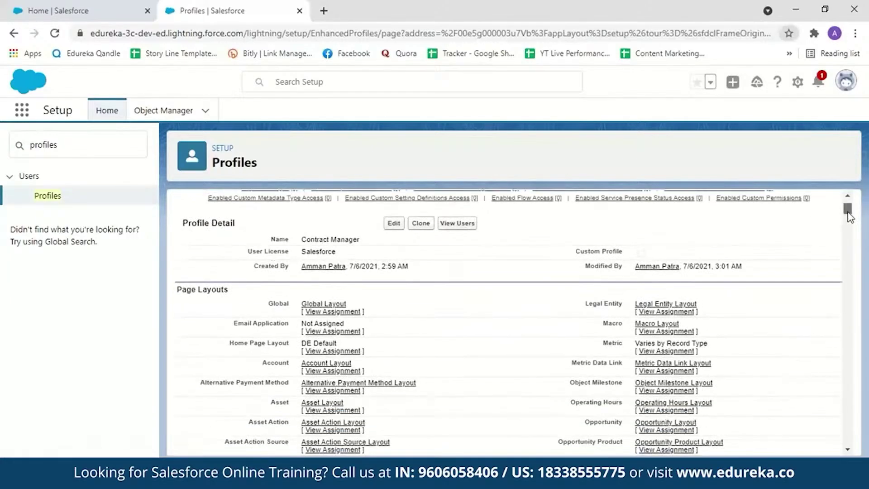
Step: Open the Contract Manager profile's Login Hours, examine the start time choices for Monday and Saturday, and exit without saving
scroll(862, 298, down, 10)
scroll(862, 299, down, 15)
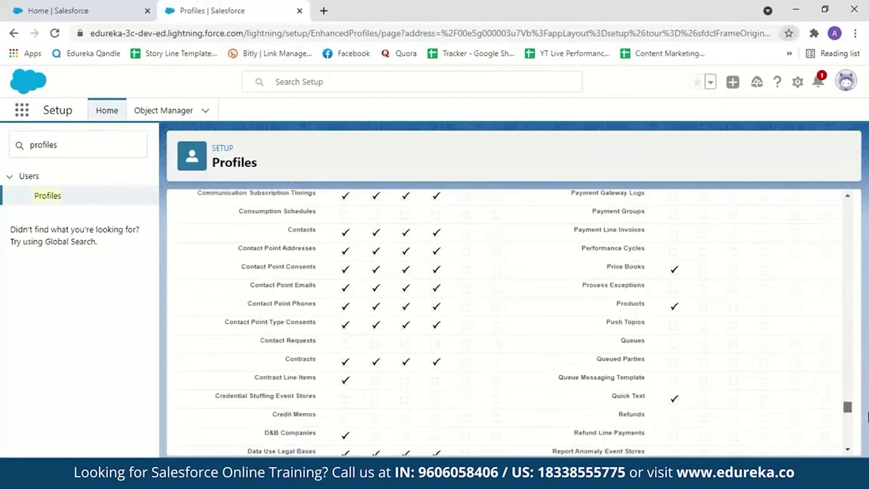
scroll(867, 429, down, 4)
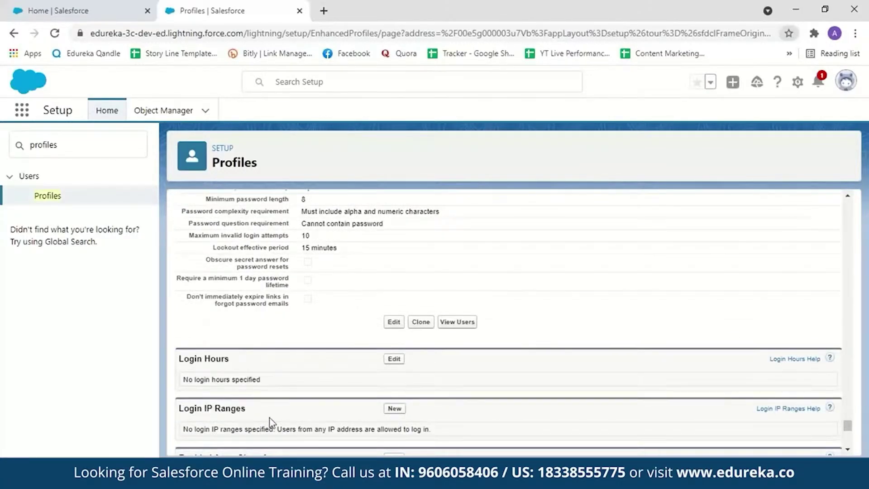
click(394, 358)
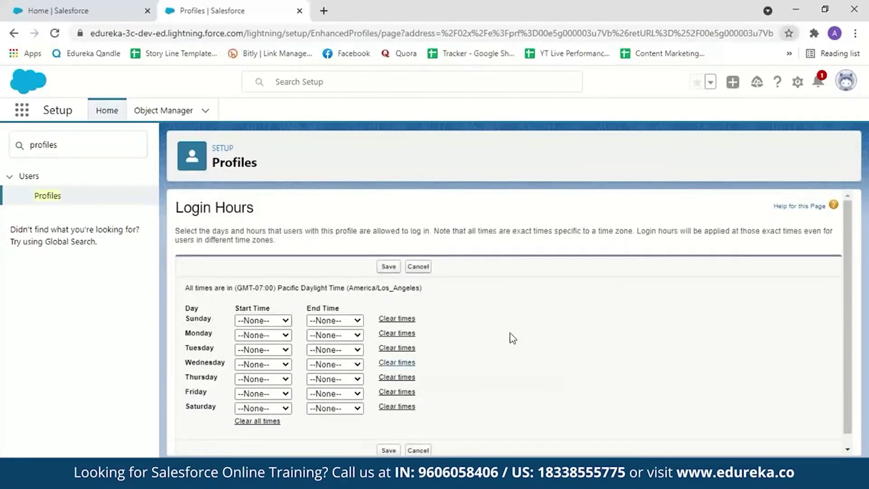
click(285, 338)
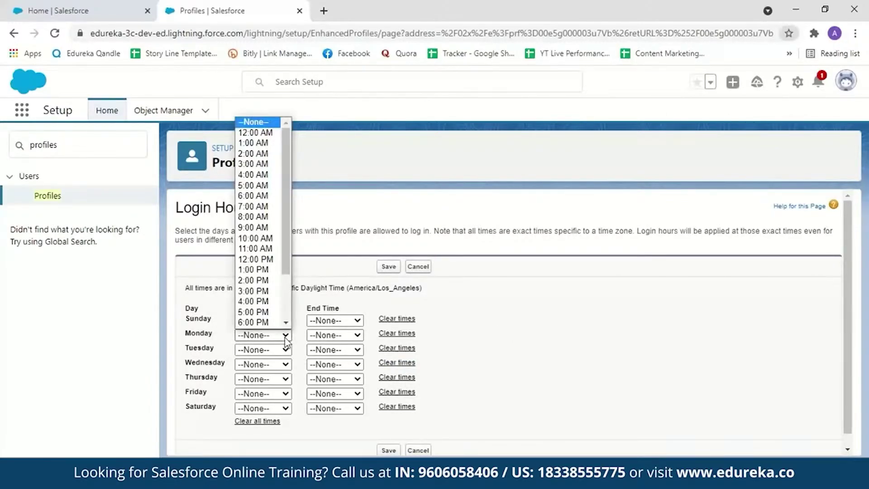
click(262, 408)
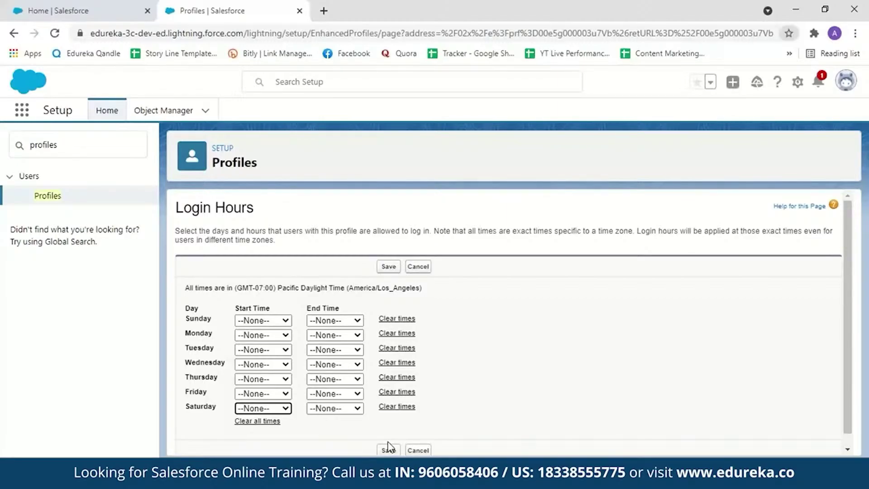
click(417, 267)
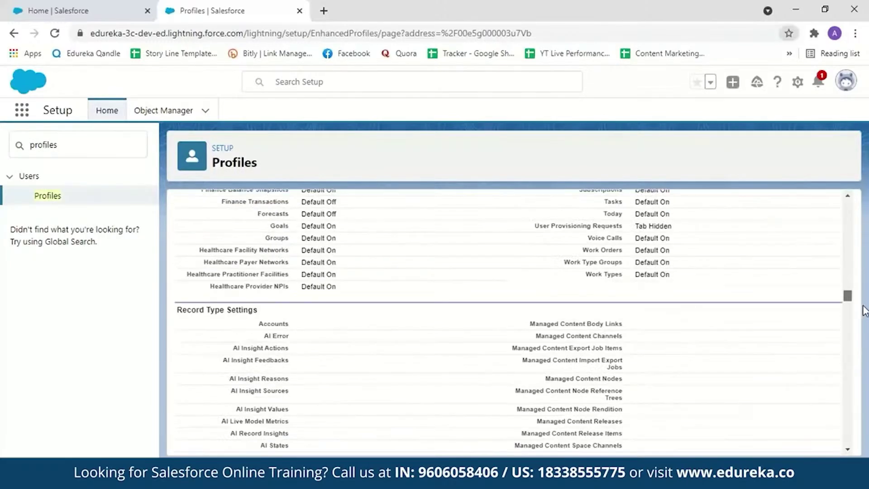
Step: Open the form for a new login IP range in the Contract Manager profile
click(393, 267)
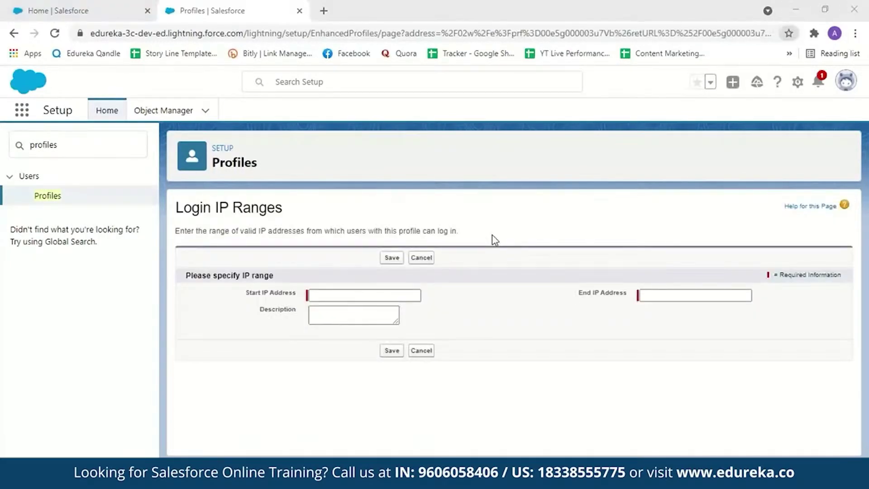
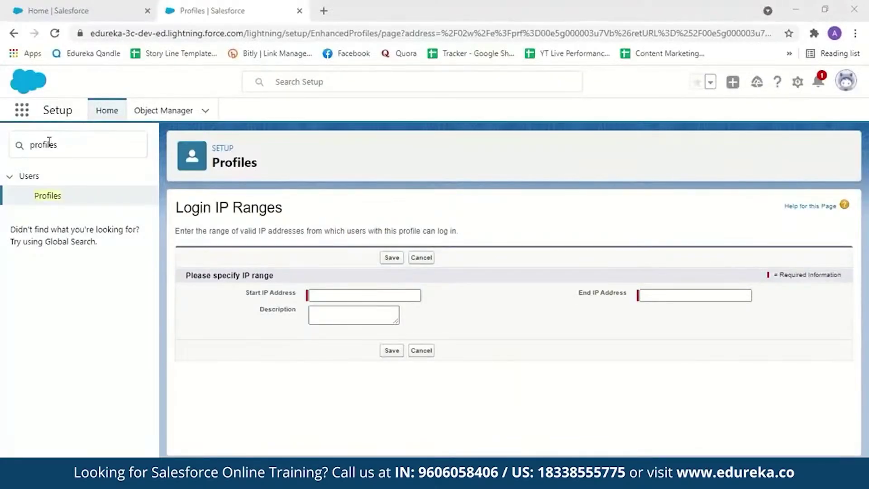
Step: Return to the Profiles list and open the Contract Manager profile for editing
click(67, 149)
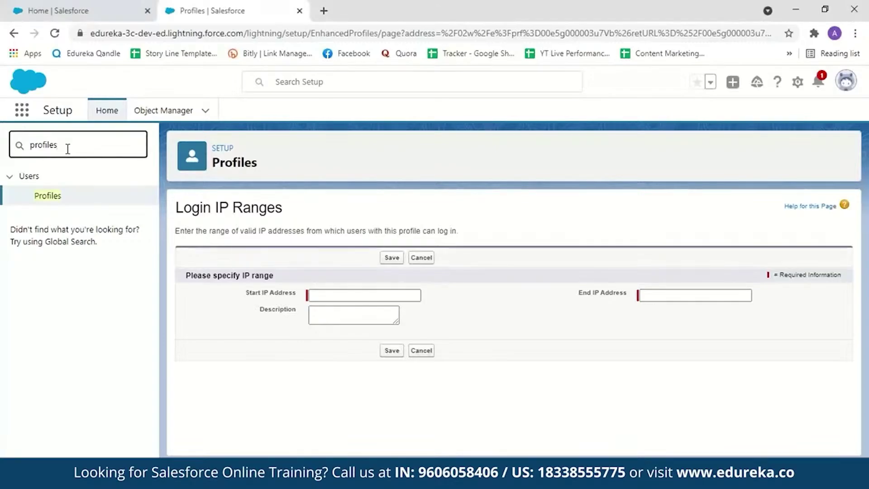
click(54, 196)
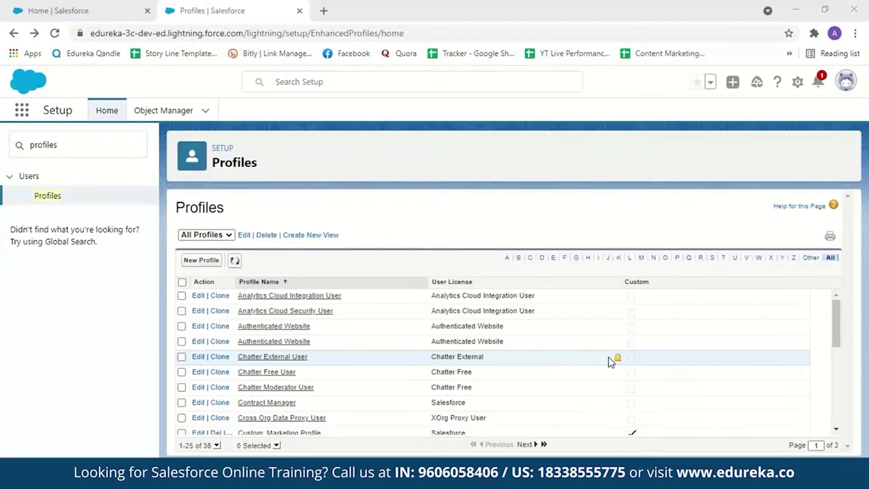
click(277, 403)
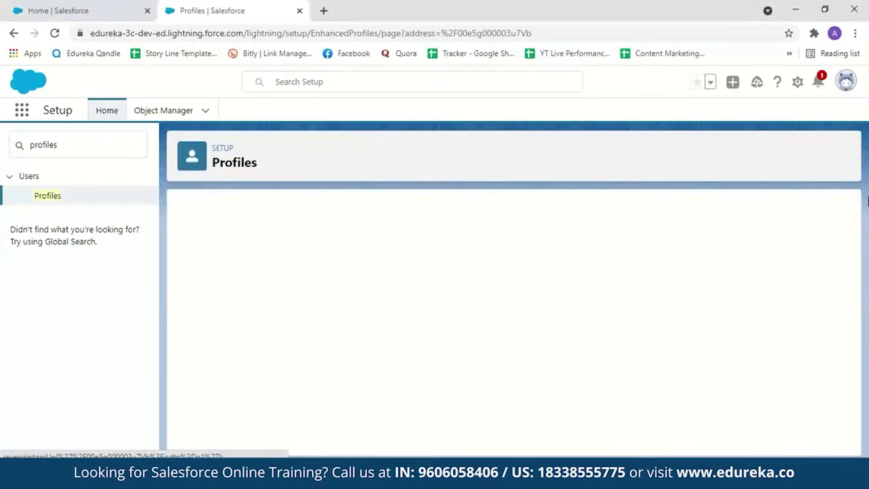
drag(848, 201, 855, 400)
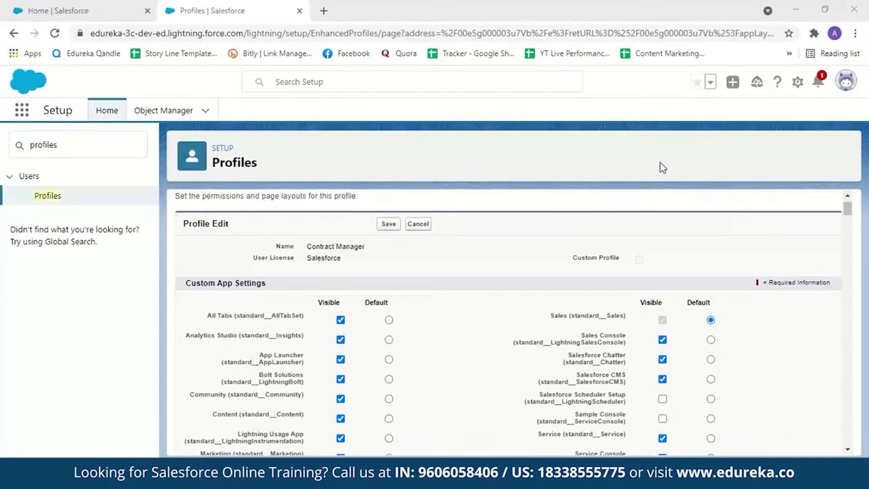
Step: Review the Contract Manager profile's standard object permissions, and find and open the Permission Sets list in Setup
drag(847, 208, 867, 385)
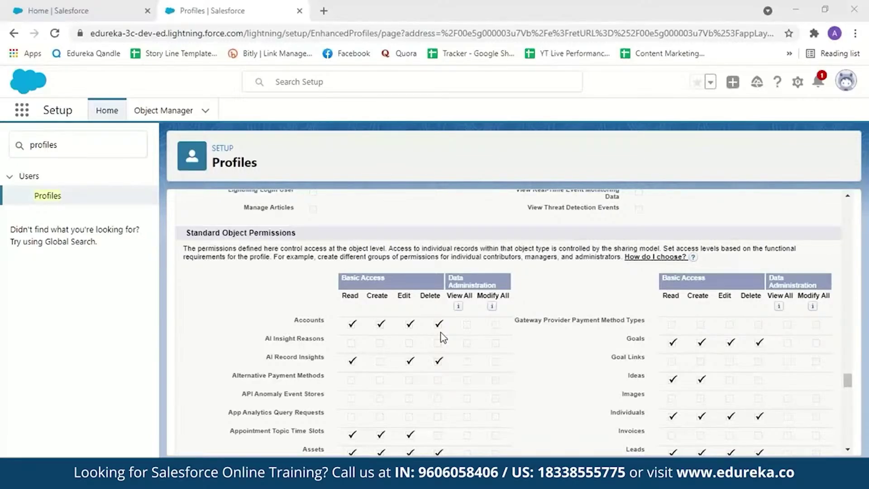
click(62, 144)
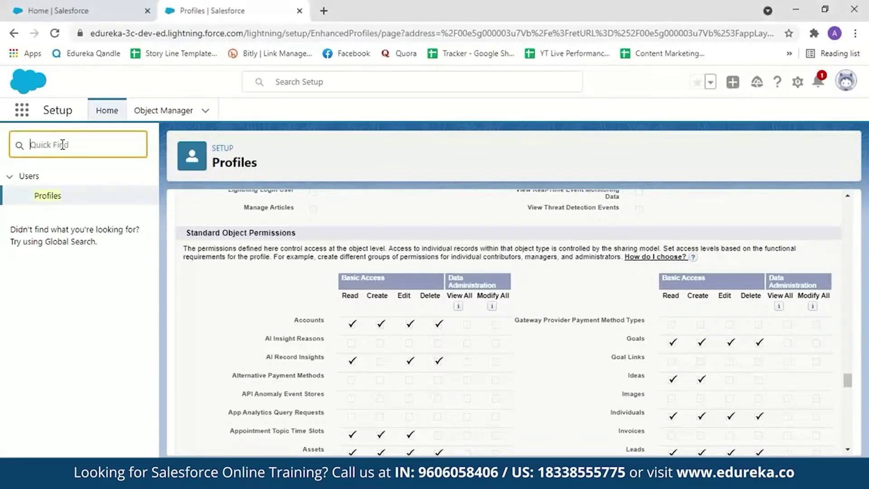
text(p)
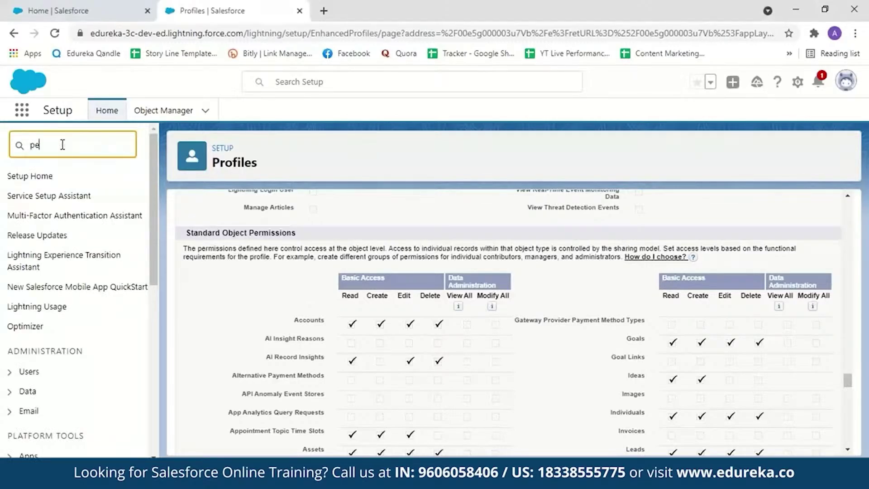
text(ermiss)
click(69, 217)
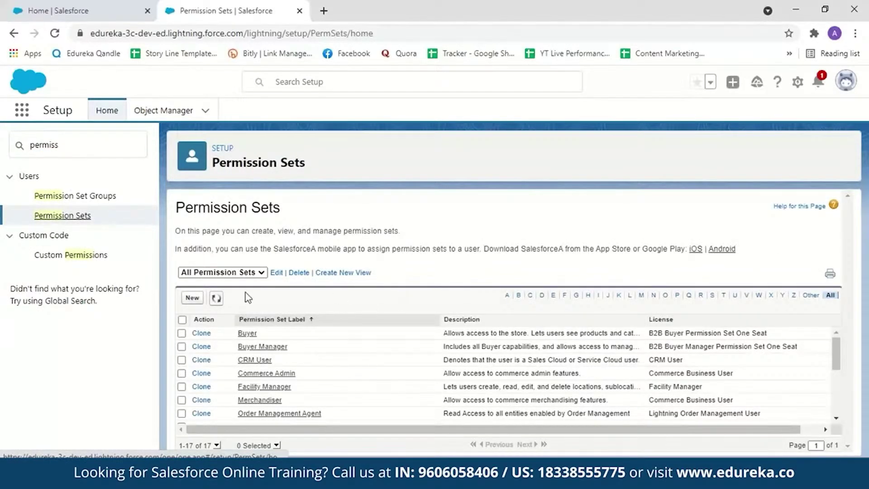
Step: Create and save a permission set labelled New-user with API name New_user, leaving its license at --None--
click(197, 300)
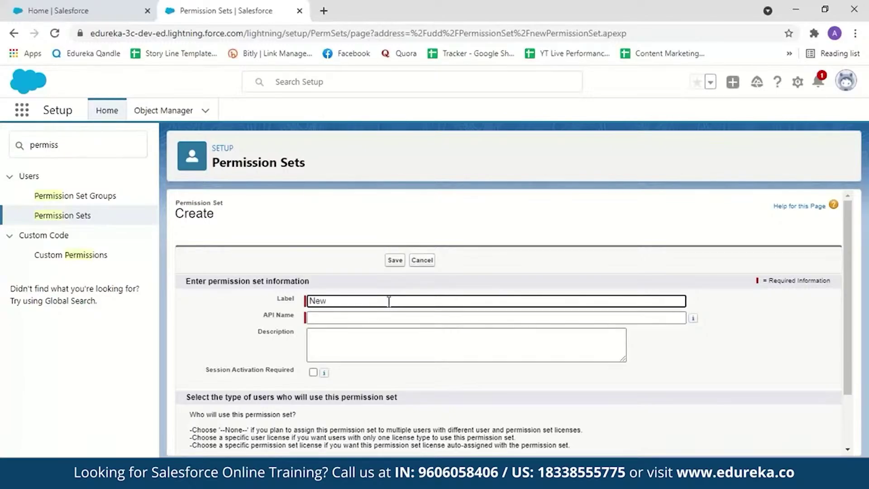
text(New-user)
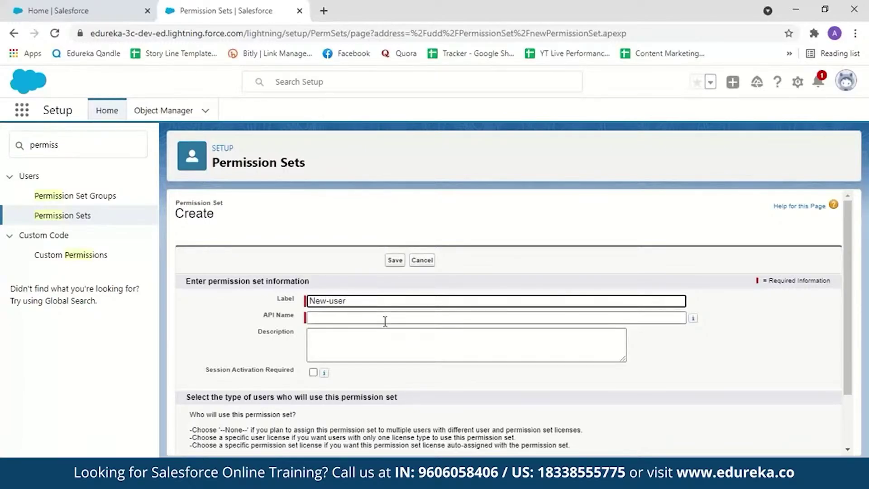
click(385, 318)
scroll(491, 407, down, 2)
click(490, 407)
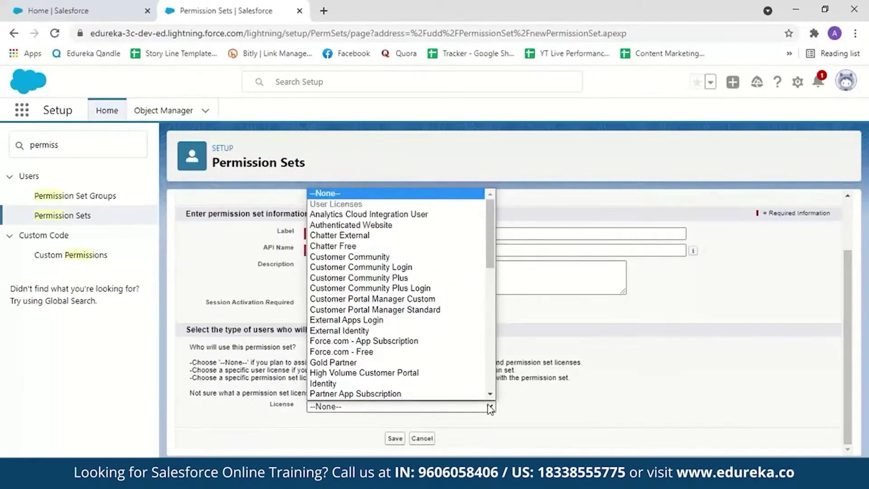
click(490, 408)
click(395, 438)
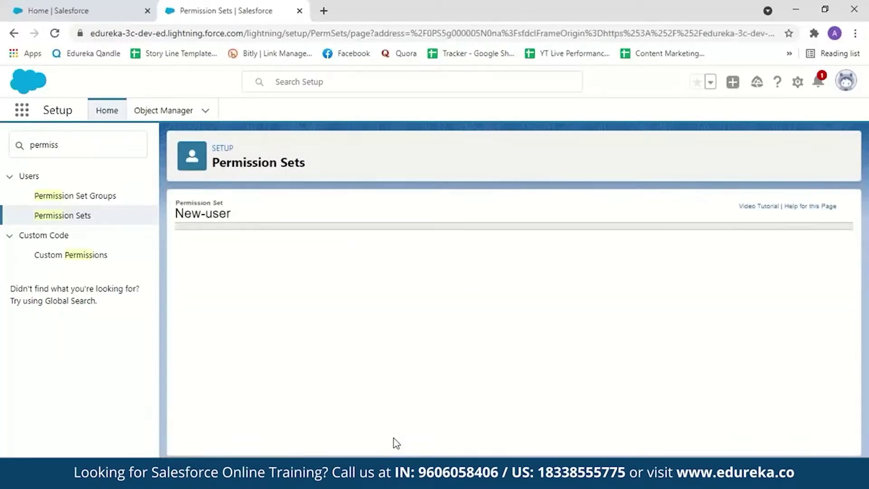
Step: Open the New-user permission set's object settings for Accounts in edit mode to view the object permissions
scroll(848, 297, down, 1)
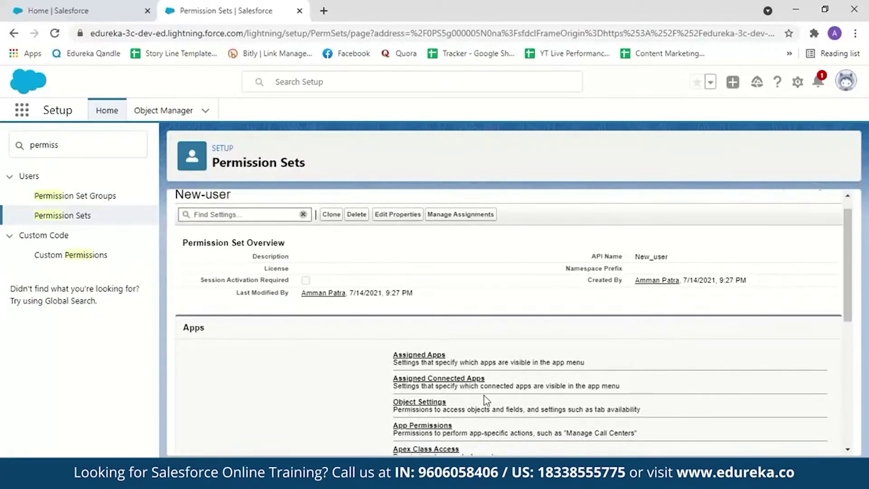
click(419, 403)
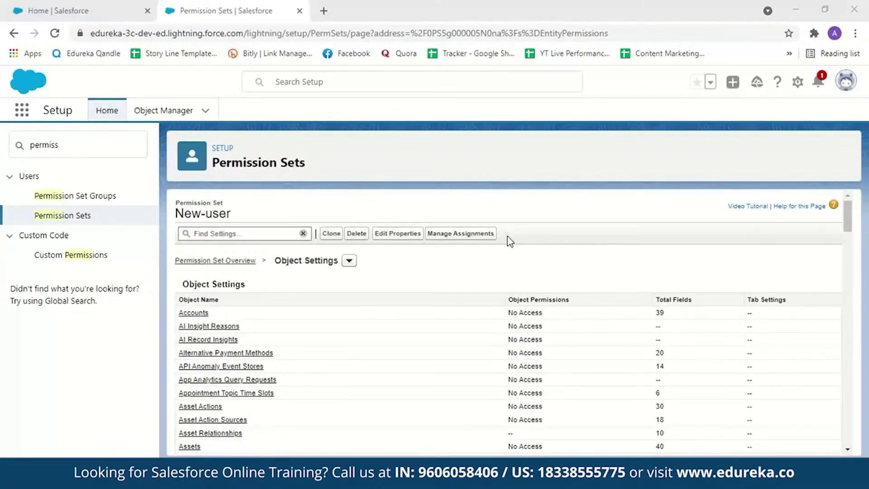
click(195, 313)
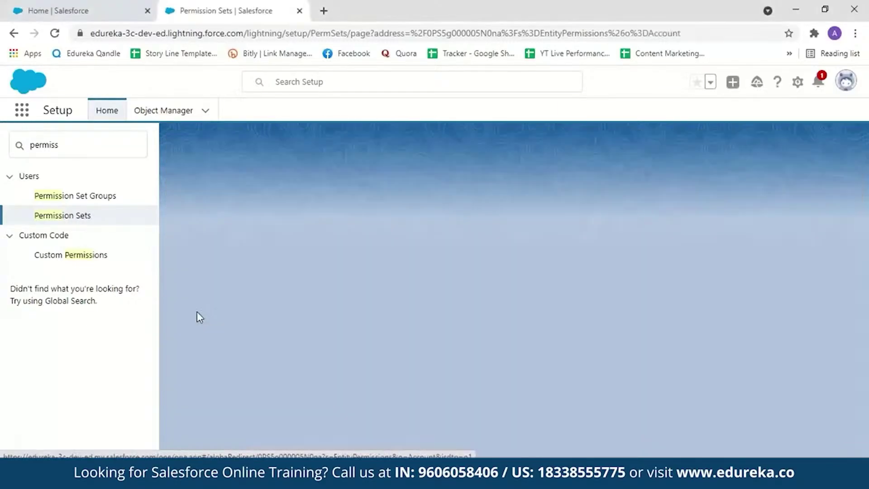
click(396, 285)
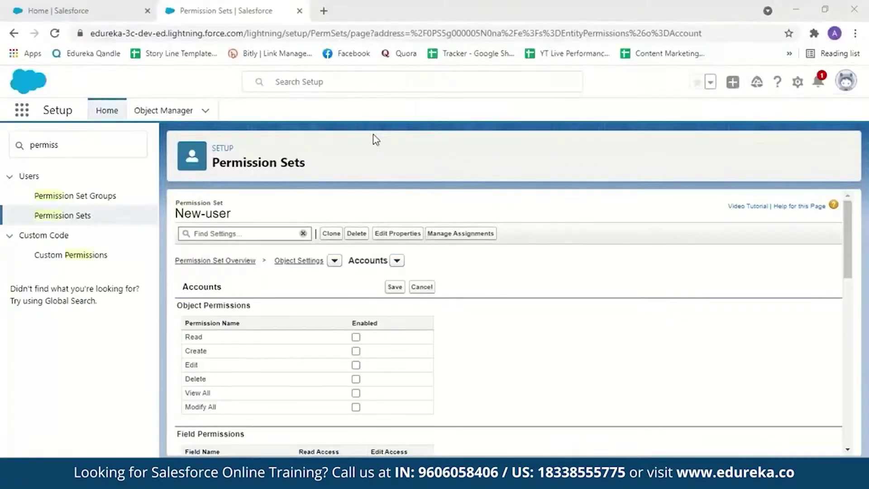
Step: Search Setup for profiles, return to the Profiles list and open the Contract Manager profile's detail page
click(64, 153)
key(BackSpace)
key(BackSpace)
key(BackSpace)
key(BackSpace)
key(BackSpace)
key(BackSpace)
text(pr)
text(ofiles)
click(47, 195)
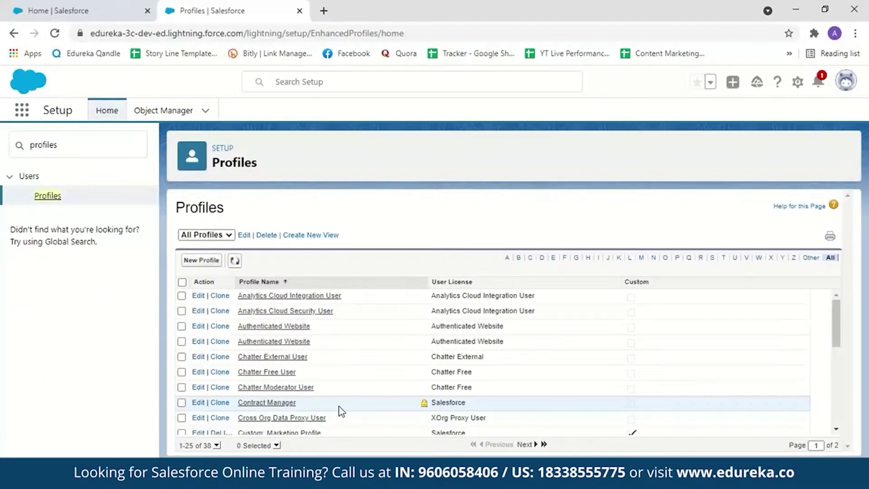
click(286, 403)
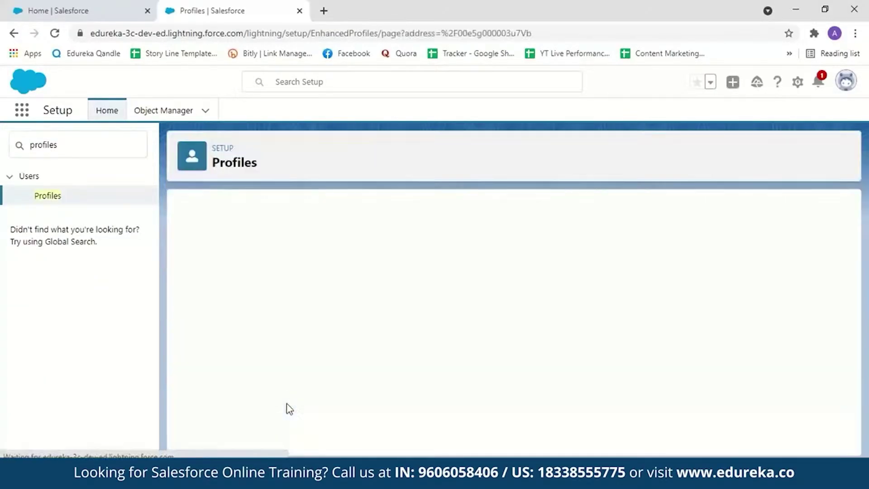
Step: Edit the profile's field-level security for Account and remove read and edit access to the Annual Revenue field
scroll(638, 325, down, 20)
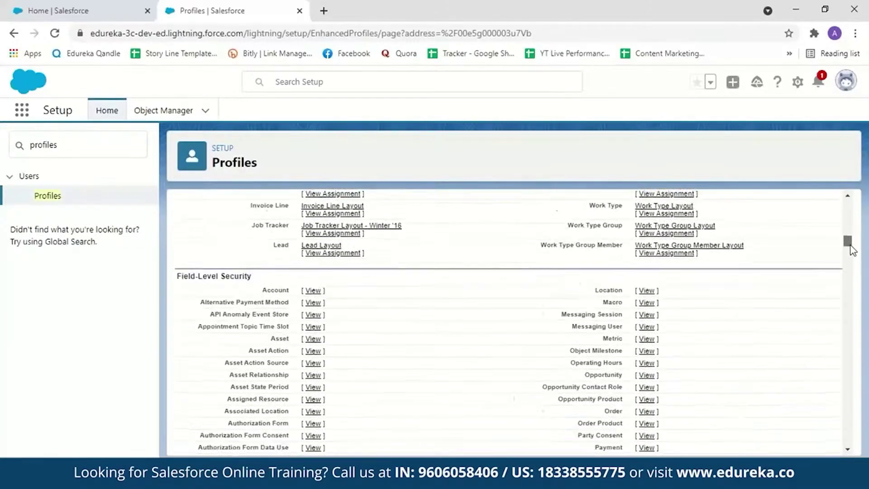
scroll(326, 232, up, 1)
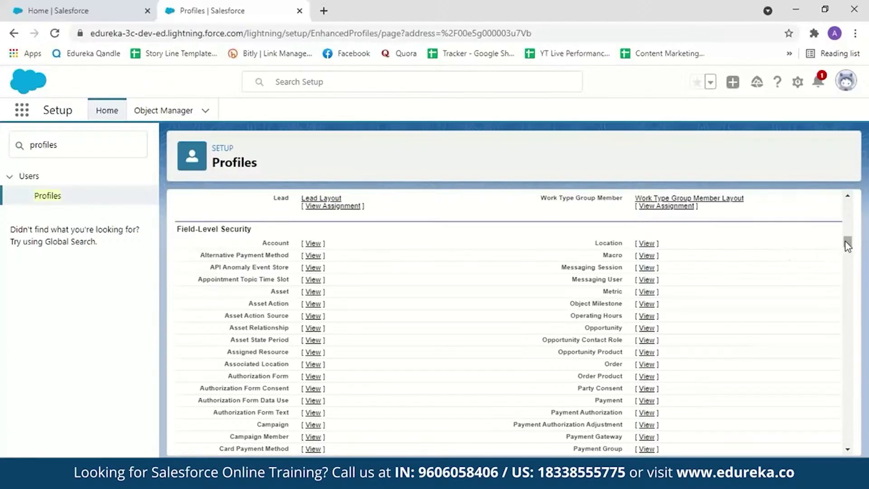
scroll(848, 244, down, 5)
scroll(847, 244, up, 5)
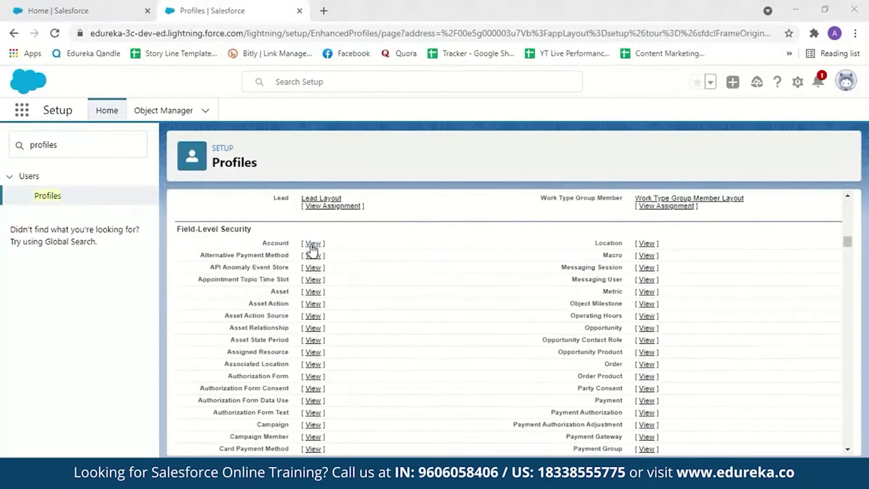
click(312, 245)
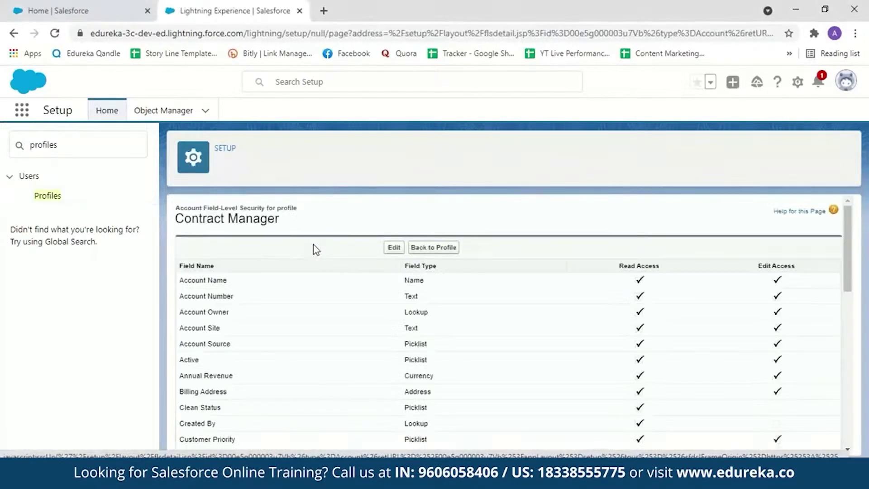
click(392, 251)
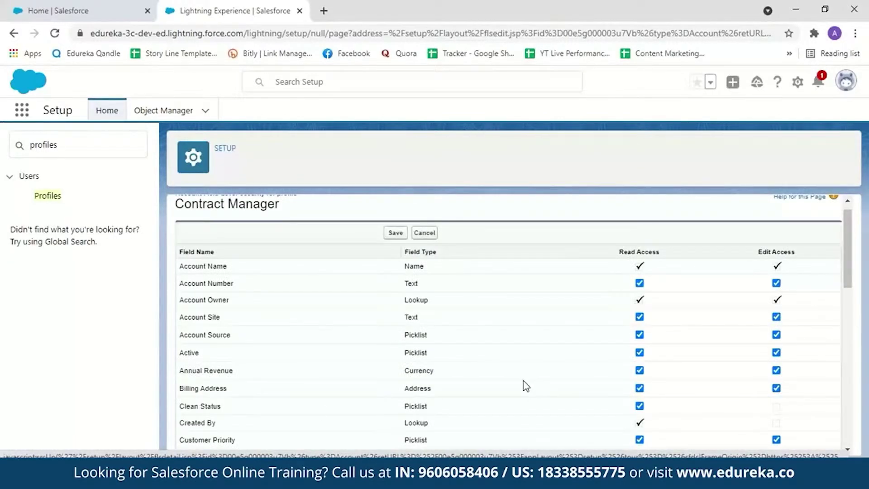
click(640, 370)
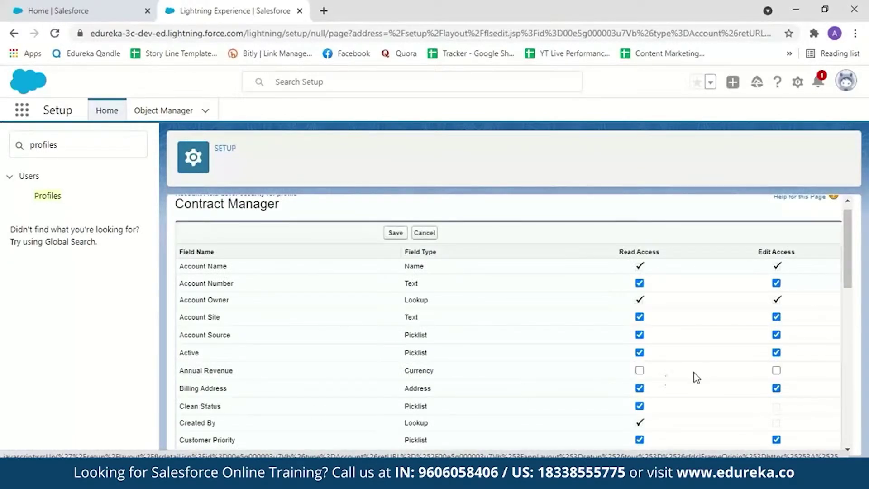